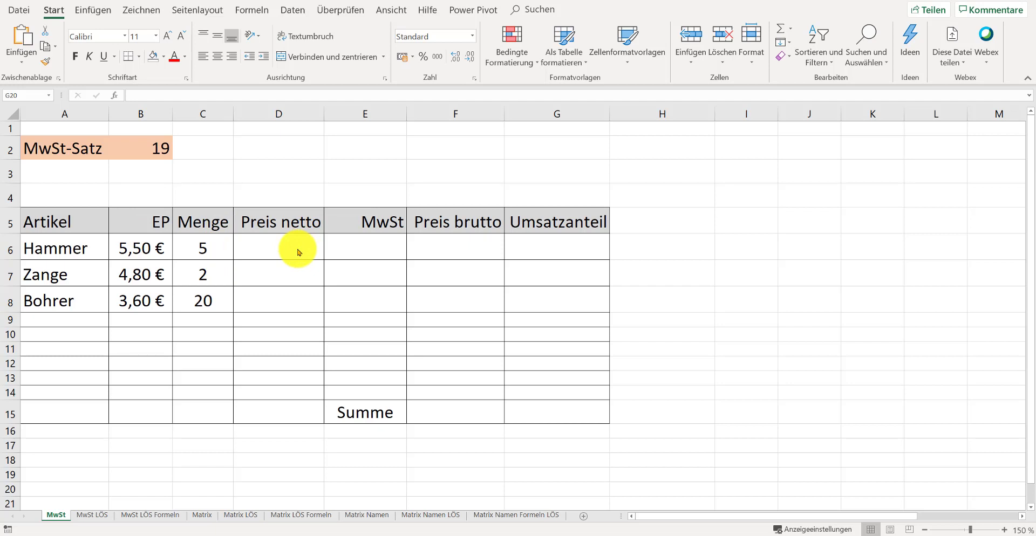
Calculate the net price for Hammer in D6 with the formula =B6*C6
left_click(252, 253)
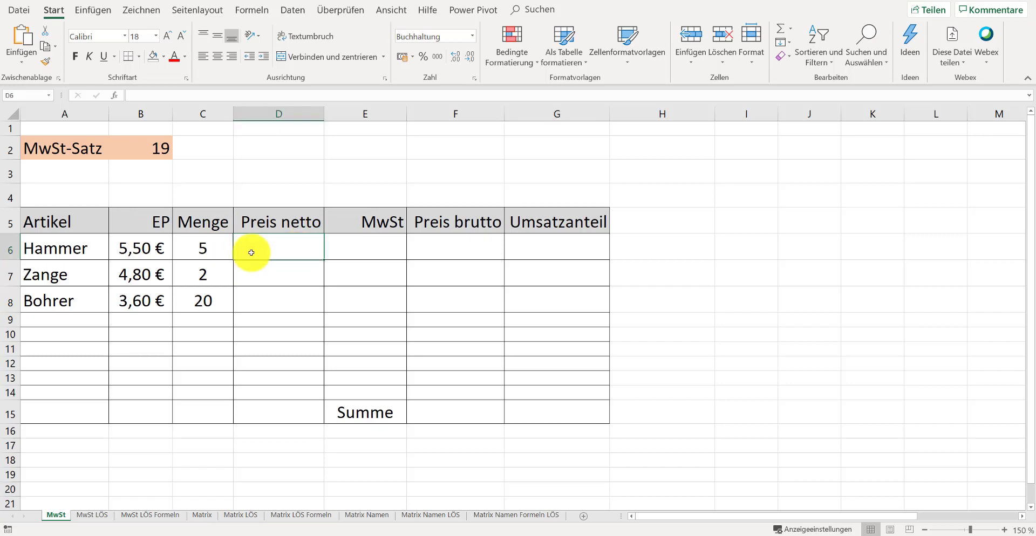
type("=")
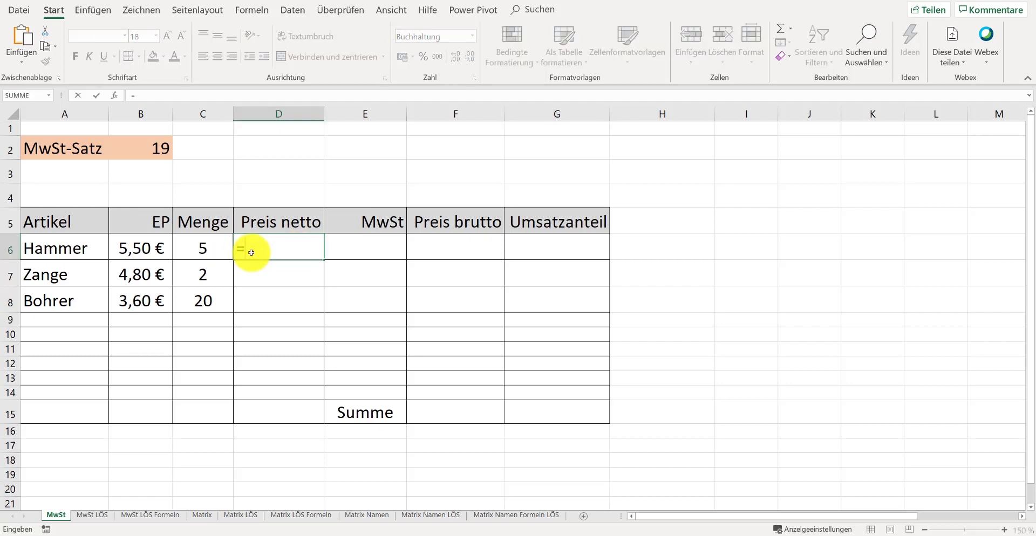
left_click(146, 250)
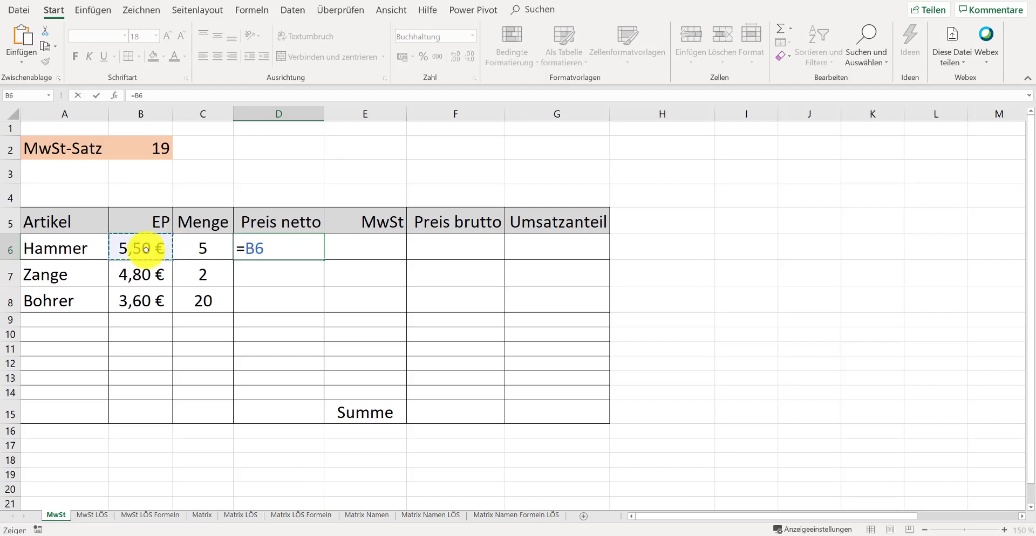
type("*")
left_click(200, 248)
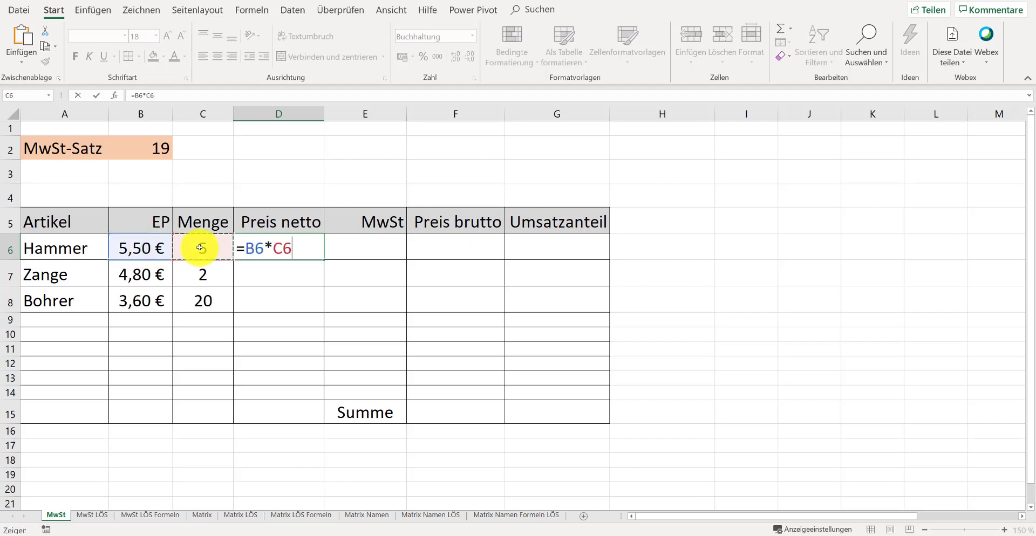
key("ctrl+Return")
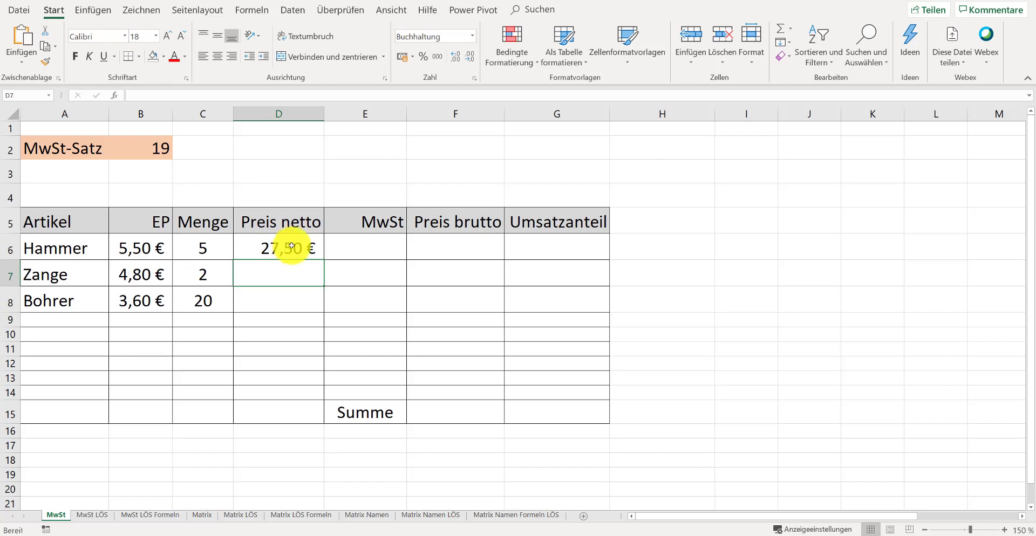
Fill the net price formula from D6 down through D8
left_click(283, 299)
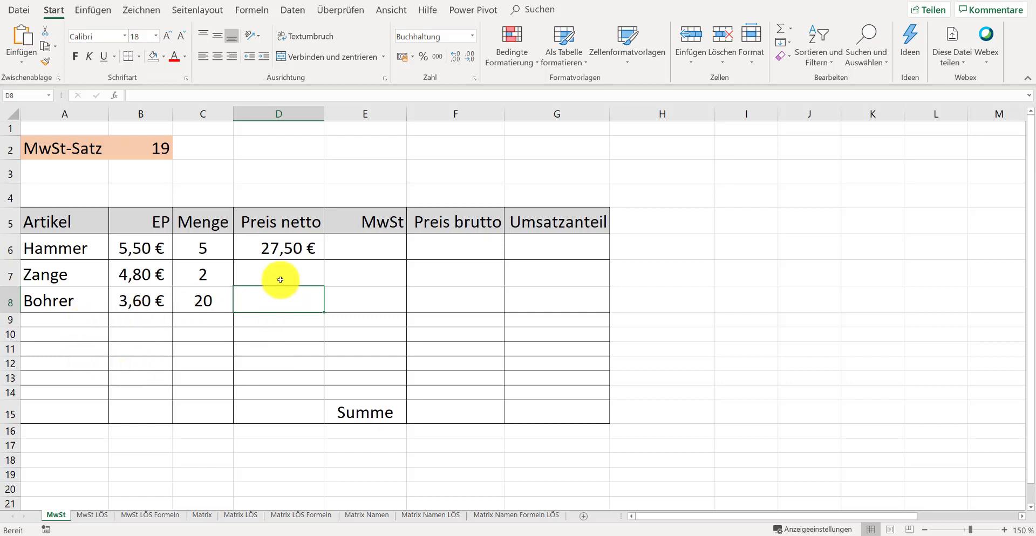
left_click(296, 250)
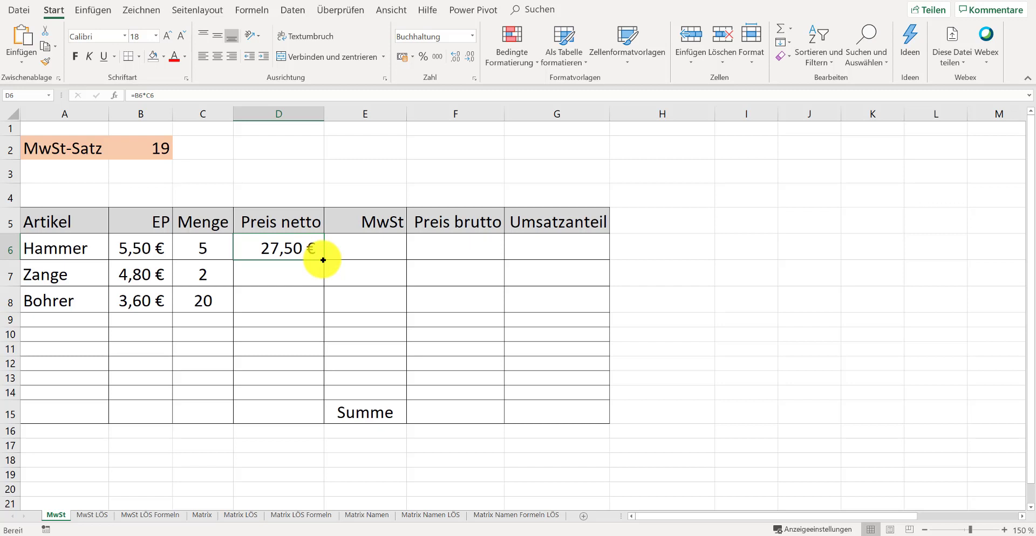
left_click_drag(323, 260, 324, 304)
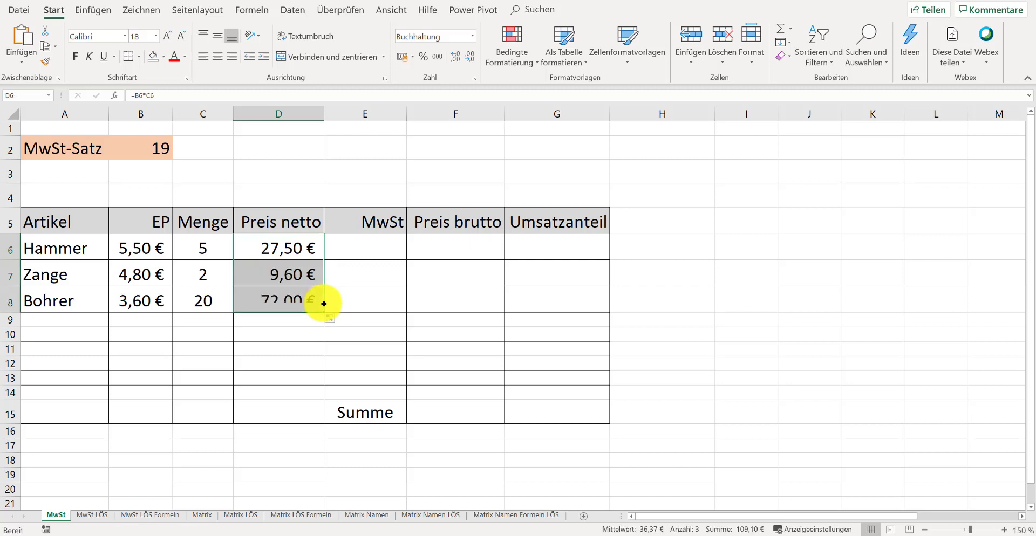
Inspect the net price formulas in D6 and D7 to compare their relative cell references
left_click(279, 278)
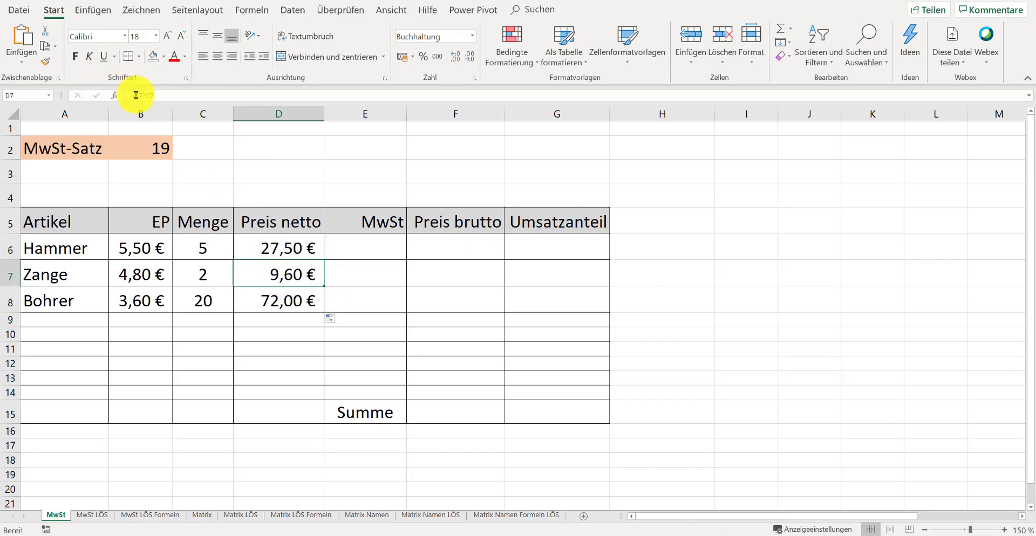
double_click(283, 273)
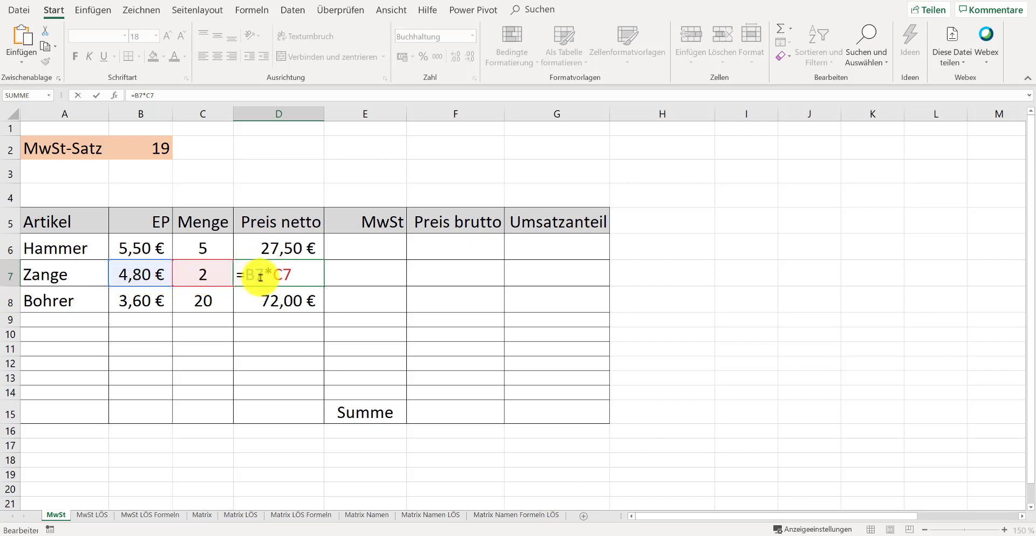
double_click(275, 249)
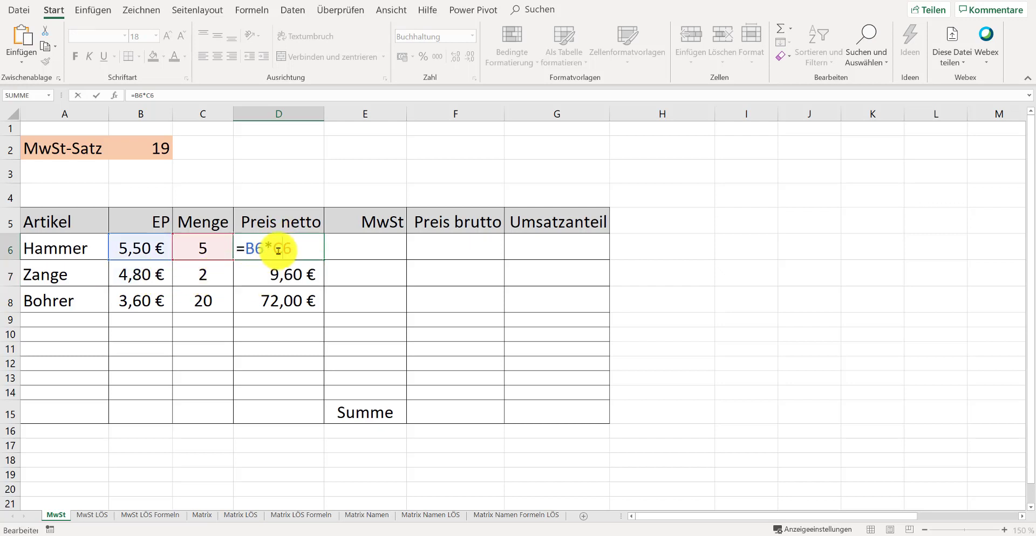
double_click(273, 276)
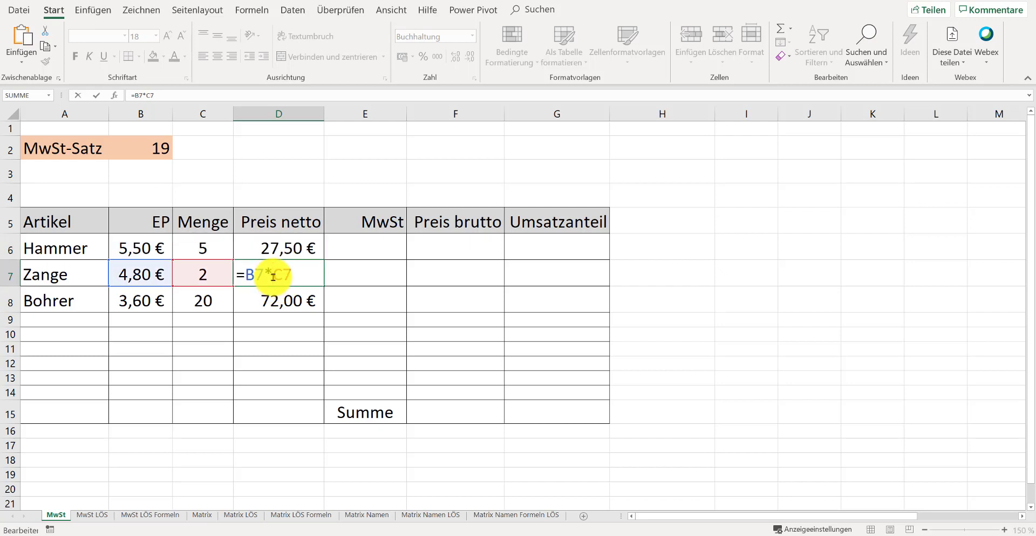
key("Return")
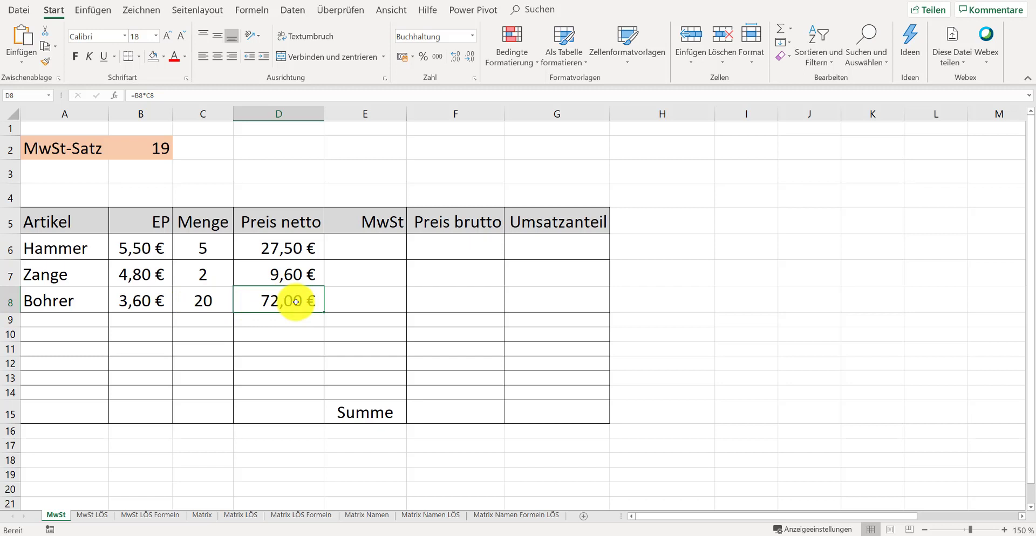
left_click(387, 251)
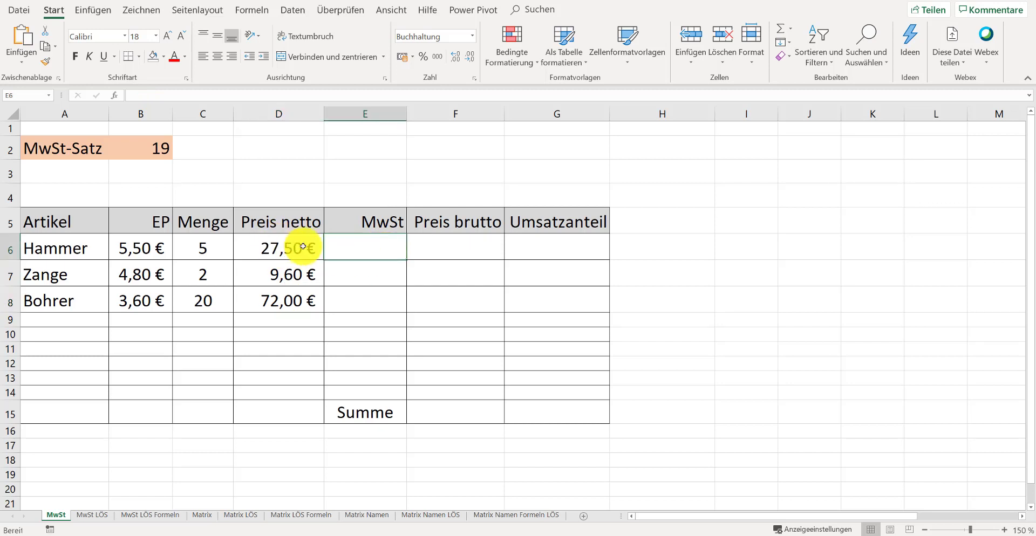
type("=")
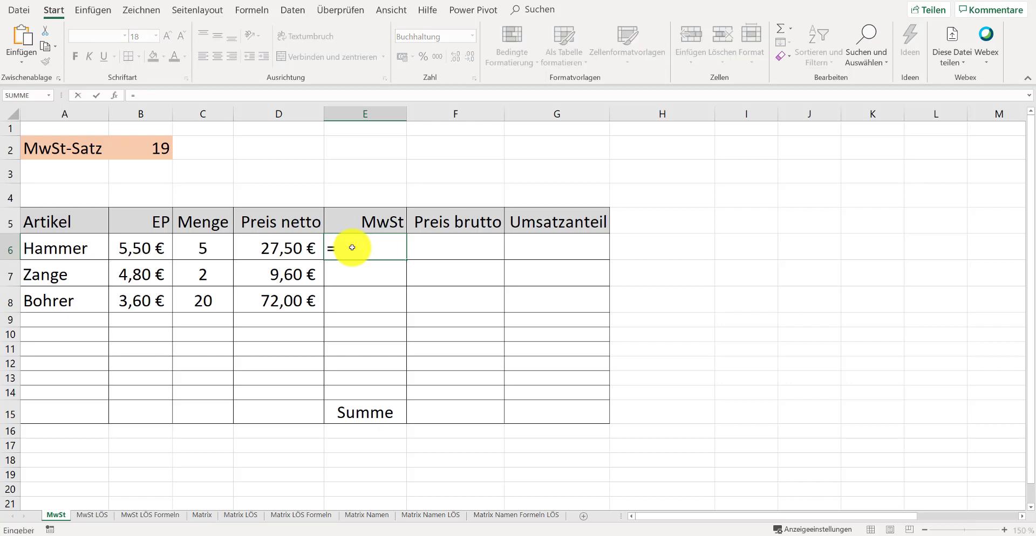
left_click(290, 248)
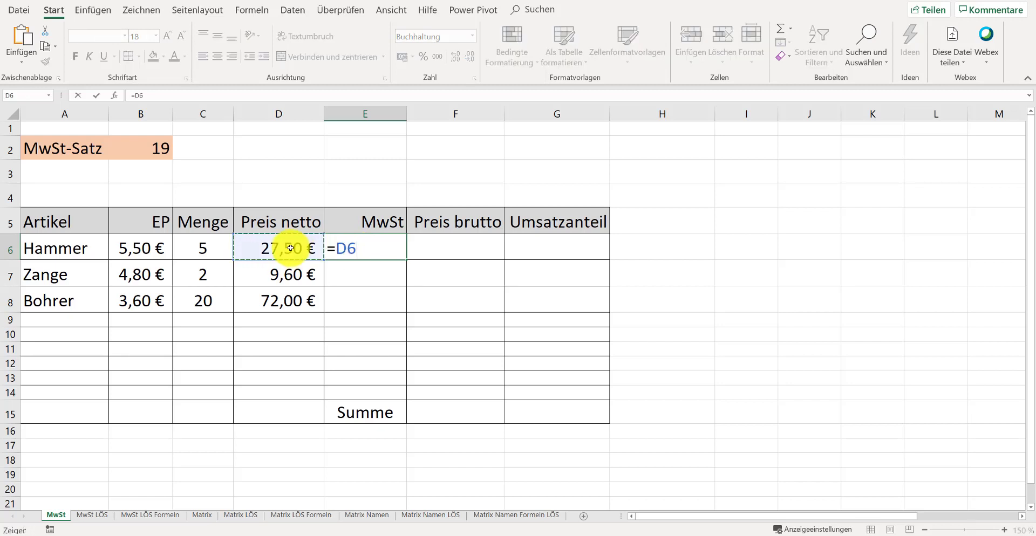
type("*")
left_click(158, 148)
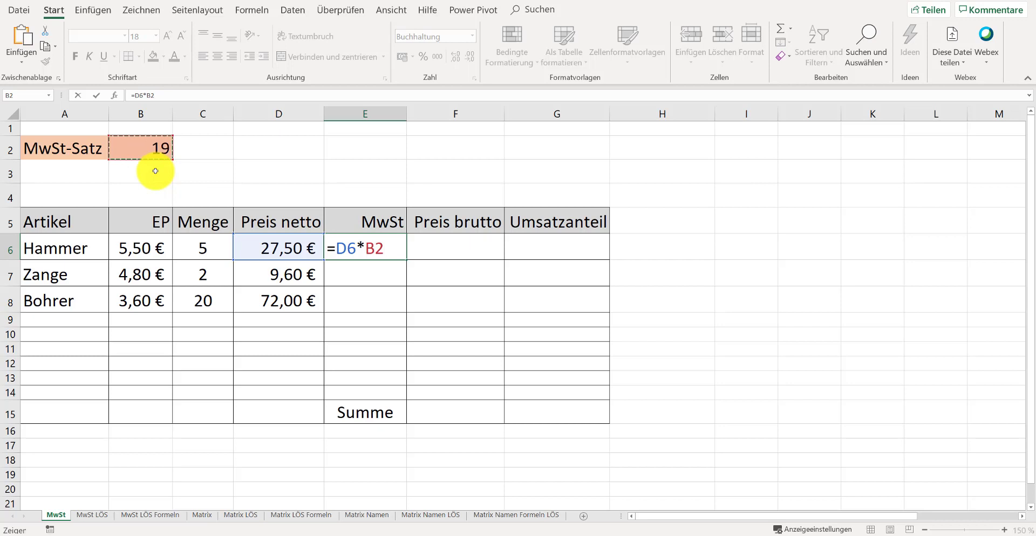
key("Escape")
Calculate the MwSt amount for Hammer in E6 with the formula =D6*B2/100
type("=")
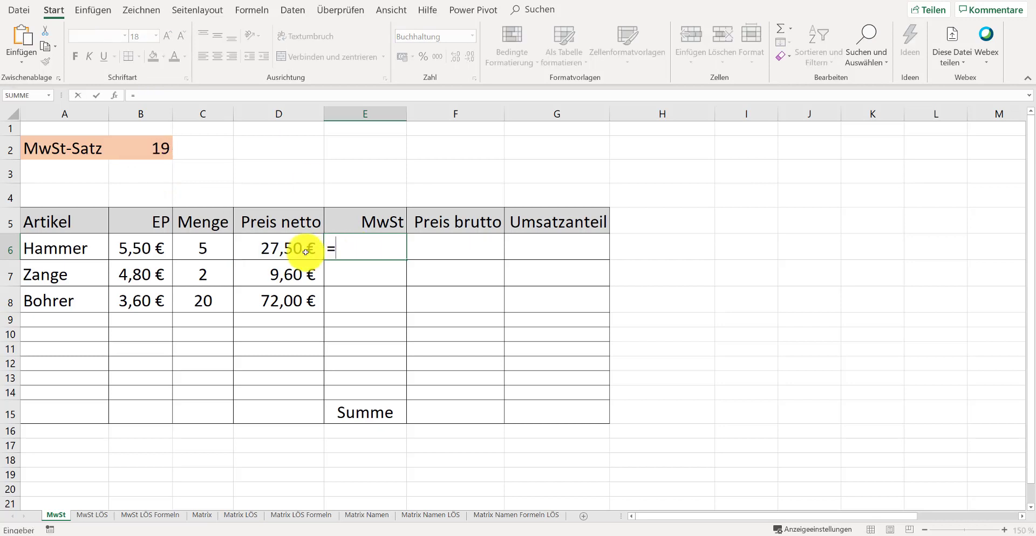
left_click(275, 249)
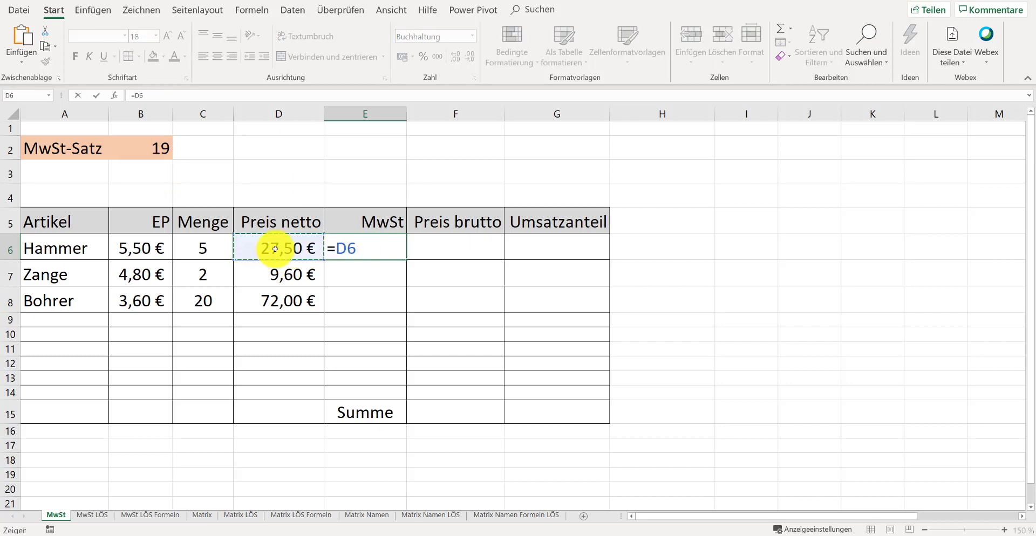
type("*")
left_click(163, 148)
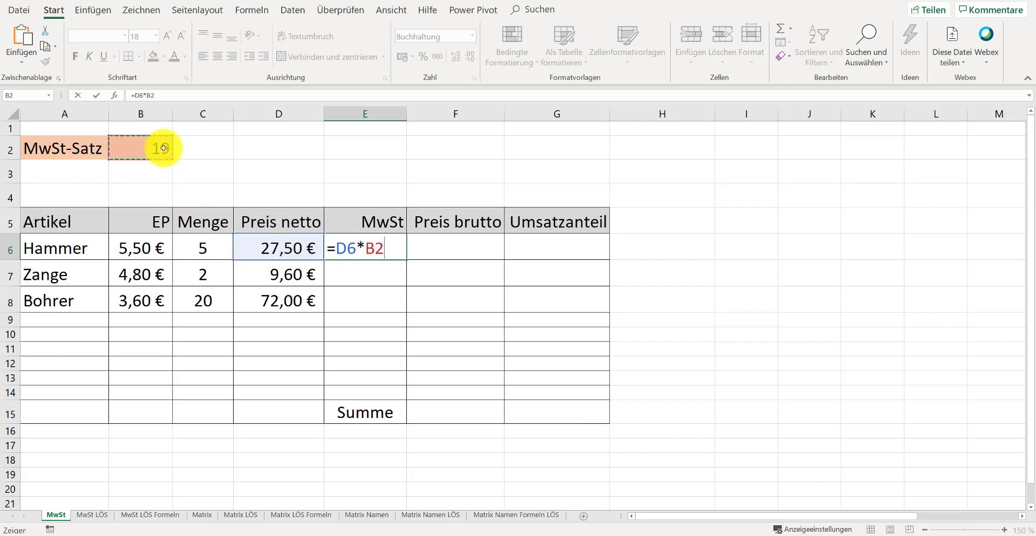
type("/100")
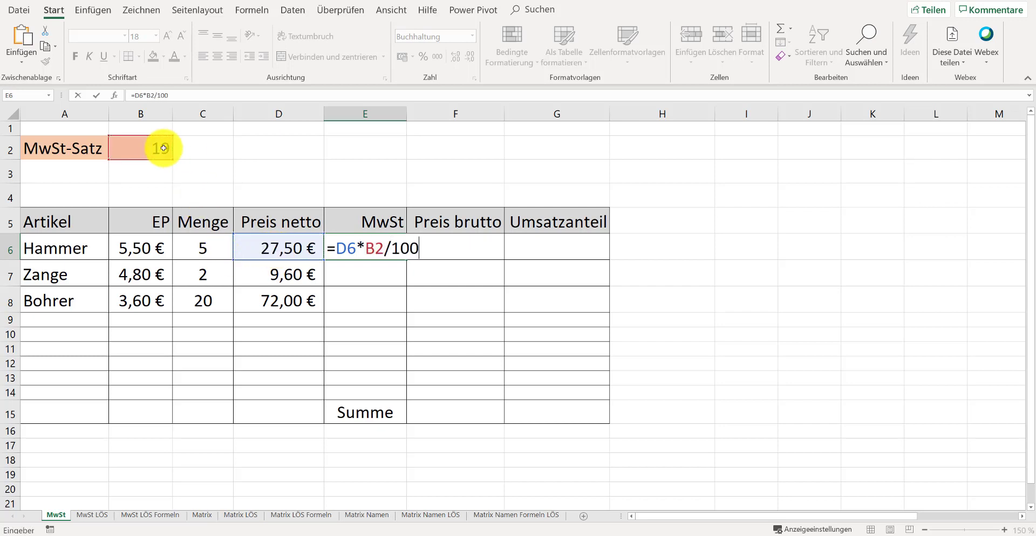
key("Return")
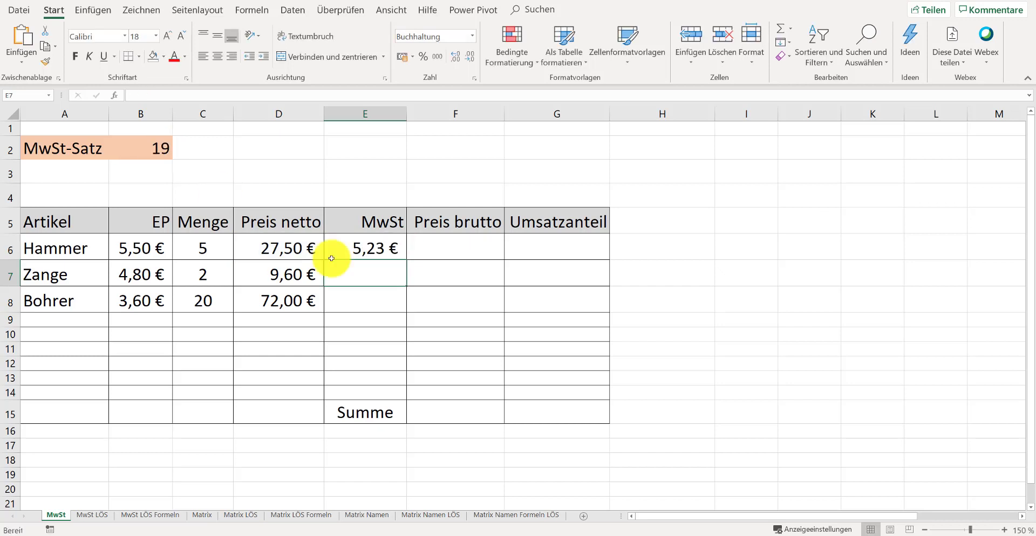
Try to fill the MwSt formula with its relative B2 reference from E6 down through E8
left_click(371, 249)
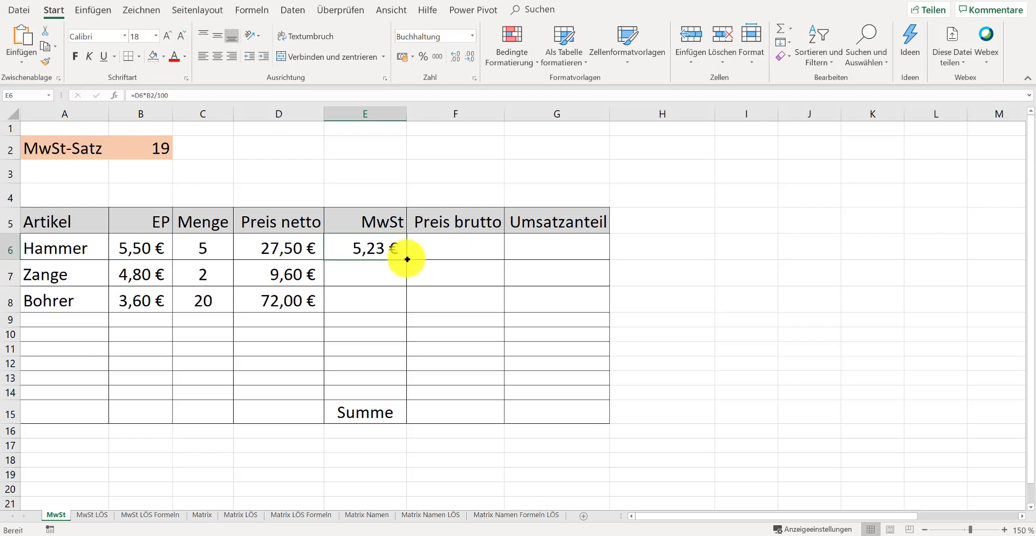
left_click_drag(407, 259, 406, 309)
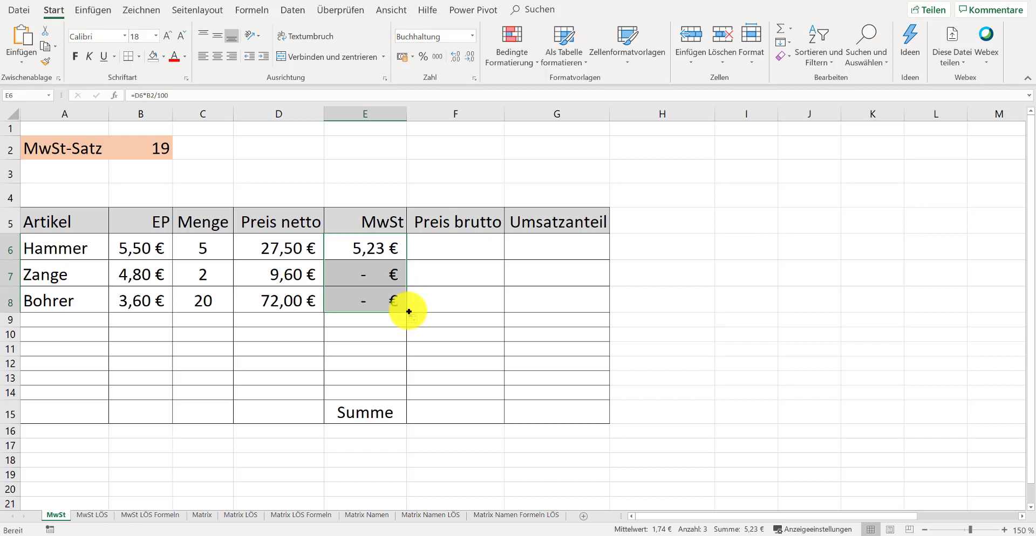
left_click(381, 254)
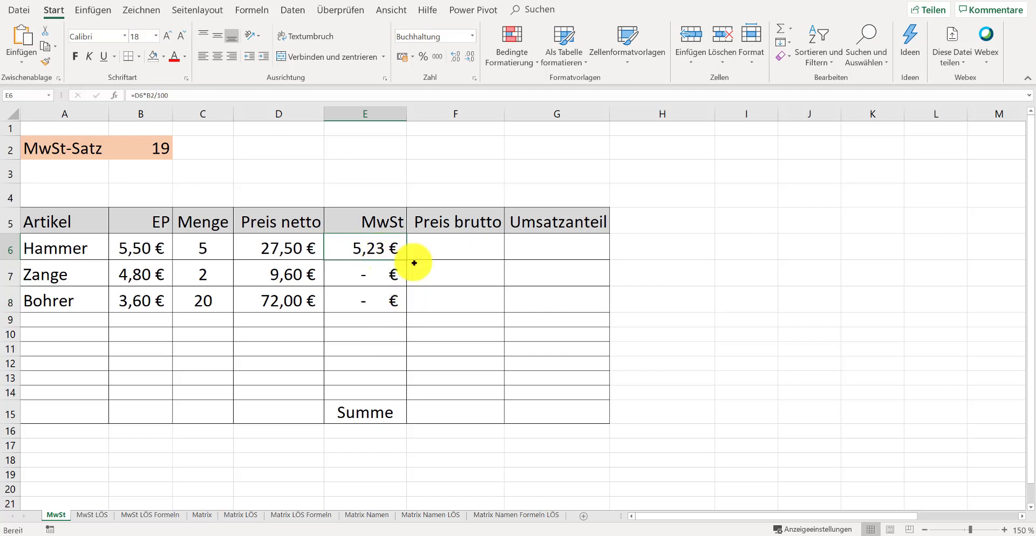
Fix the row of the tax rate reference in E6, making it =D6*B$2/100, and fill the formula down through E8
double_click(376, 251)
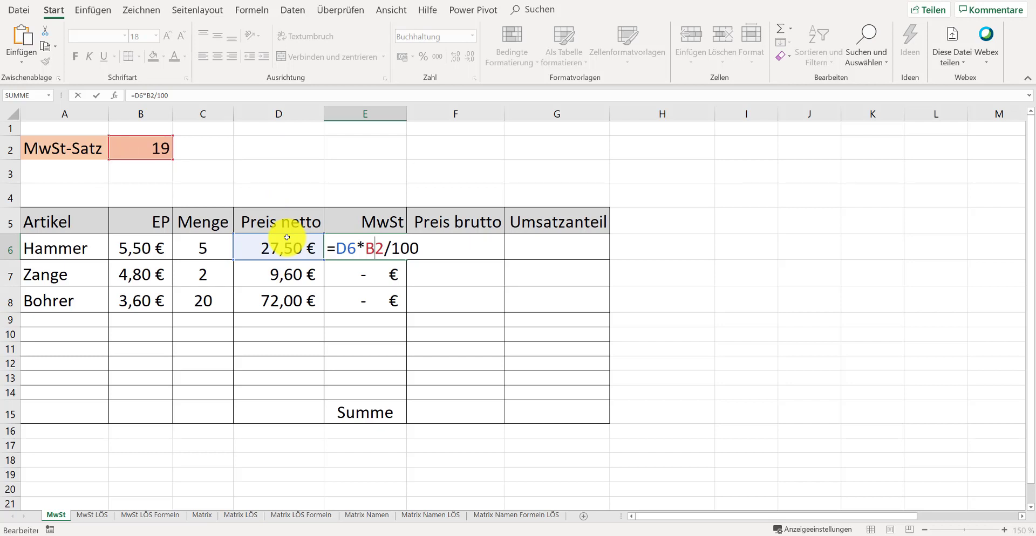
key("F4")
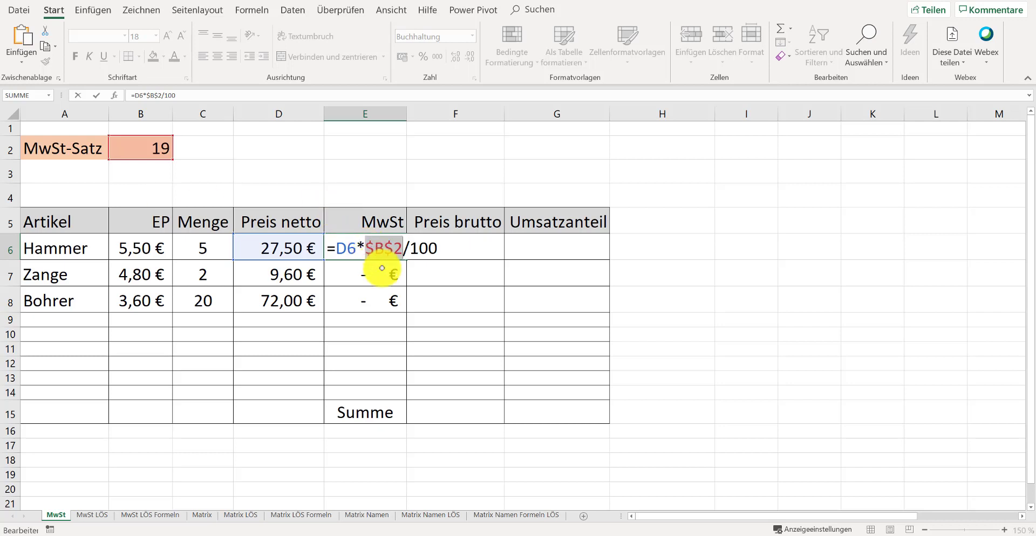
key("F4")
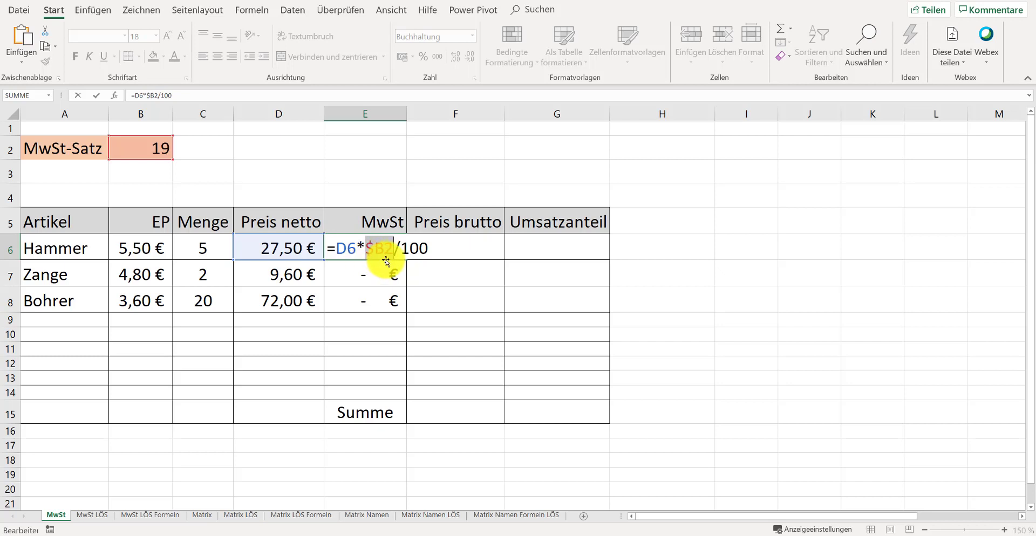
key("F4")
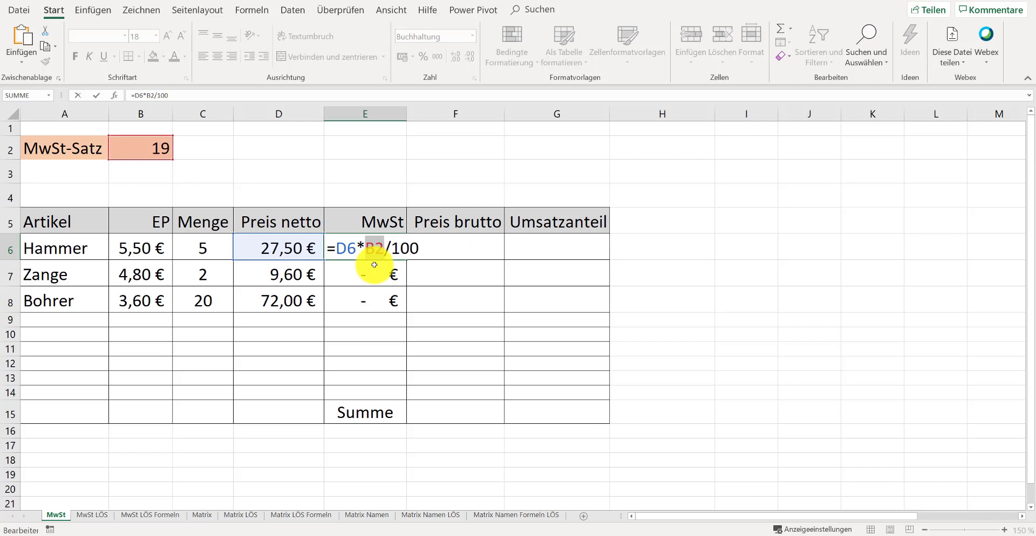
key("F4")
key("F4")
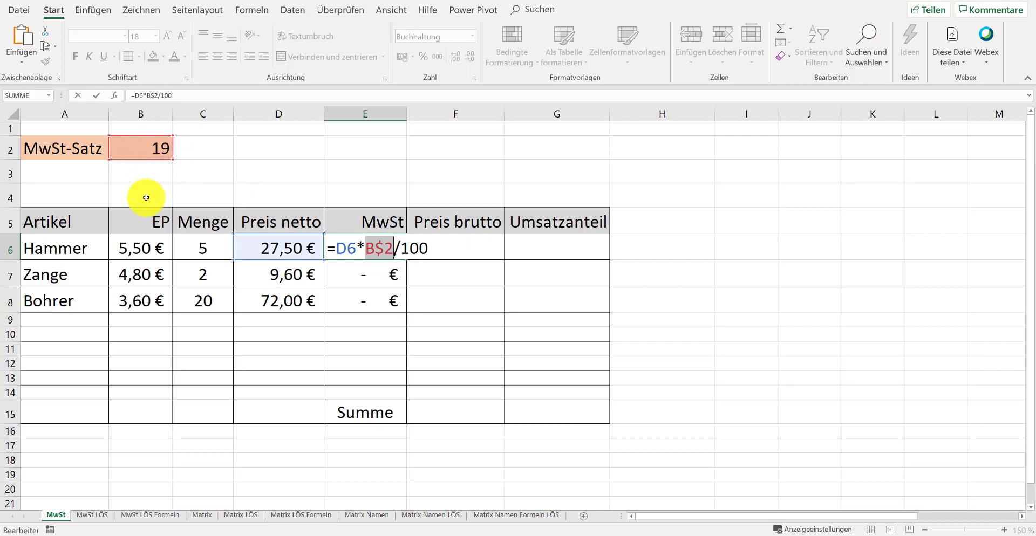
key("Return")
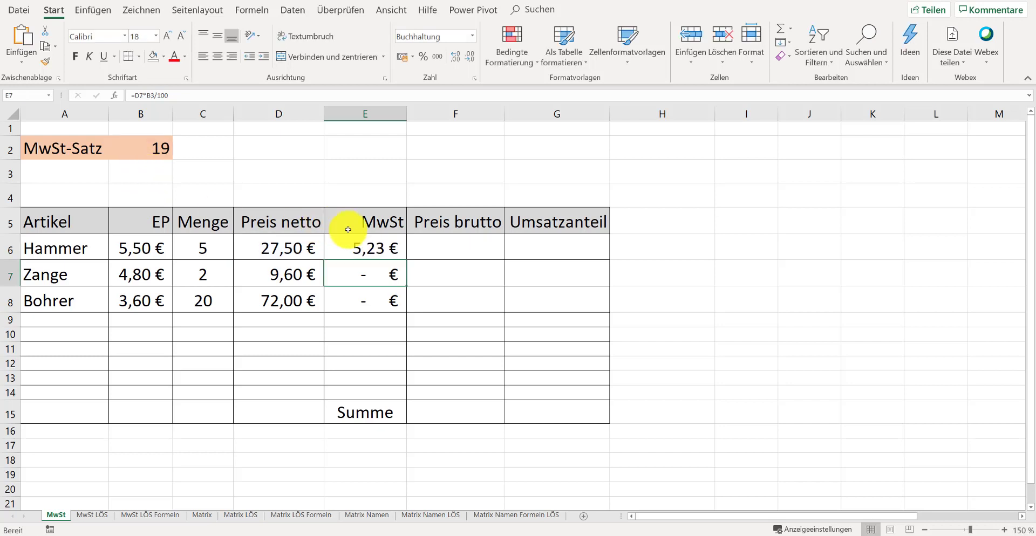
left_click(365, 250)
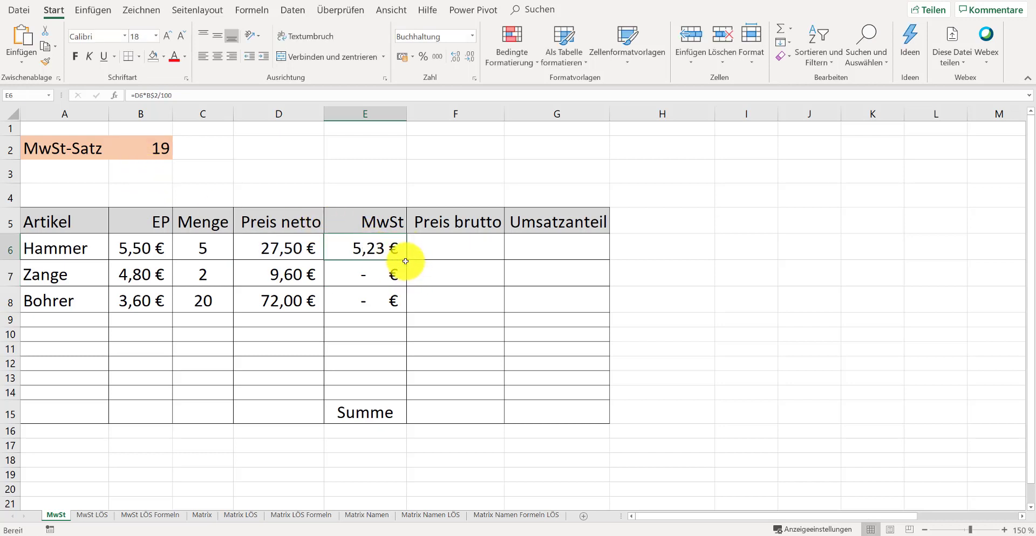
left_click_drag(406, 259, 405, 312)
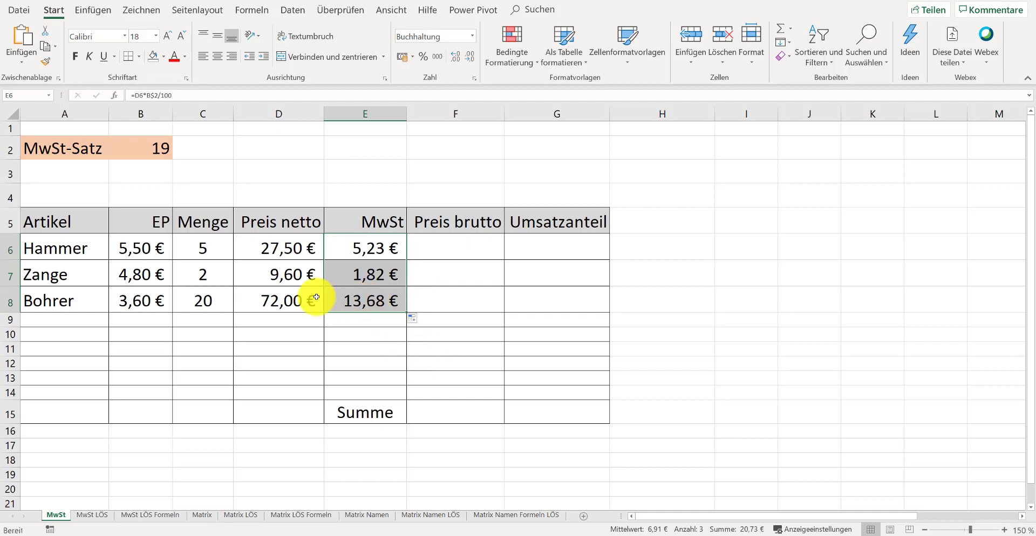
Calculate the gross price for Hammer in F6 with the formula =D6+E6
left_click(467, 253)
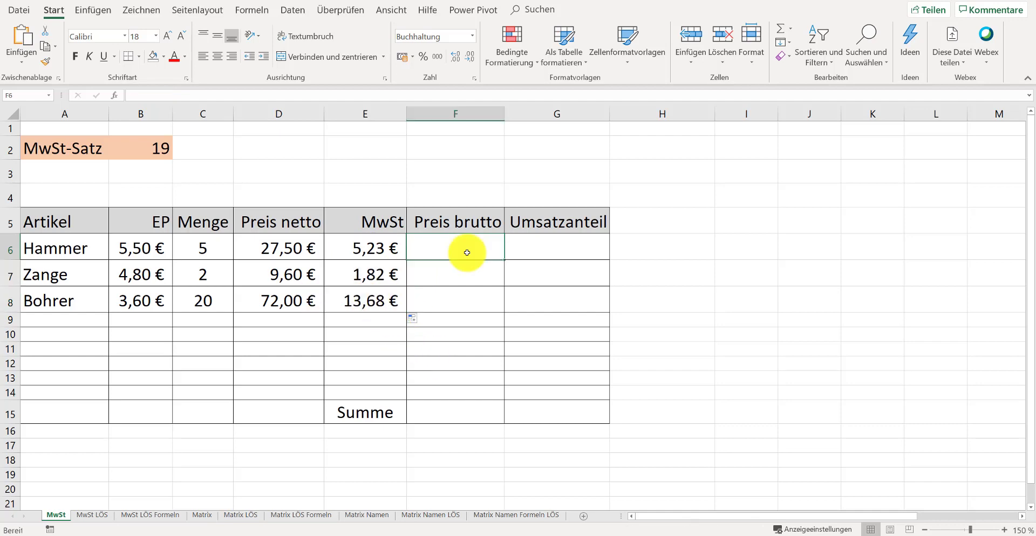
type("=")
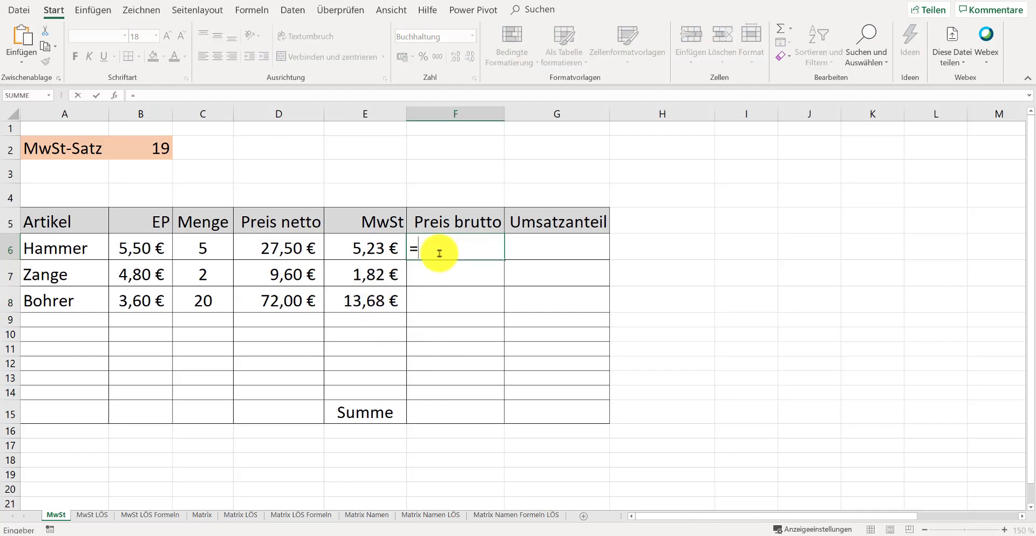
left_click(290, 248)
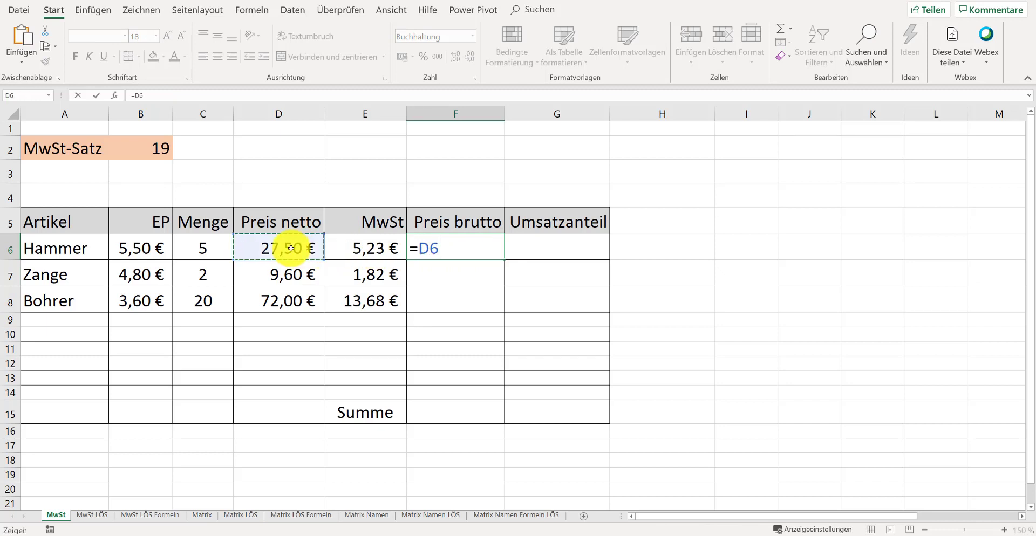
type("+")
left_click(374, 252)
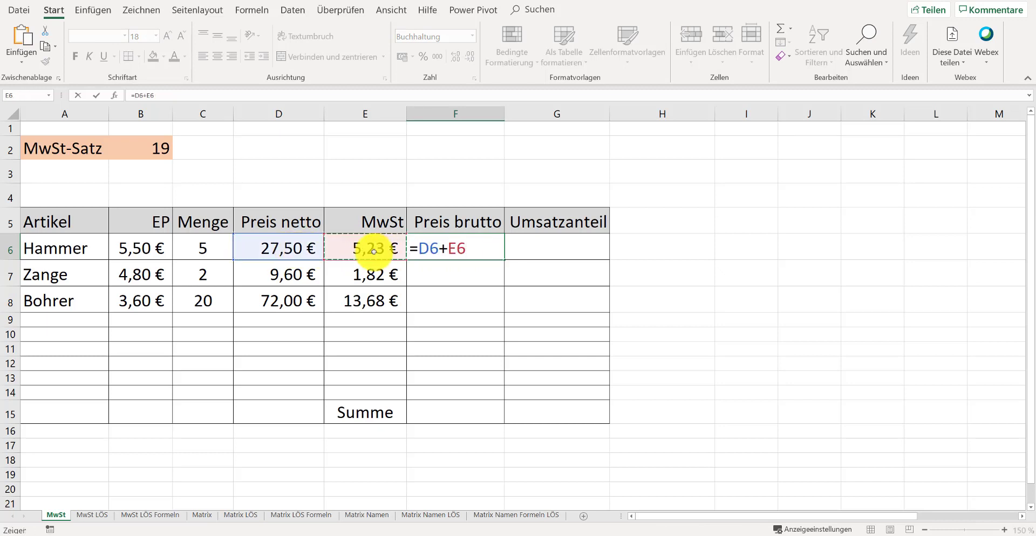
key("Return")
Fill the gross price formula from F6 down through F8 and total the gross prices in F15 with a sum formula
left_click(451, 249)
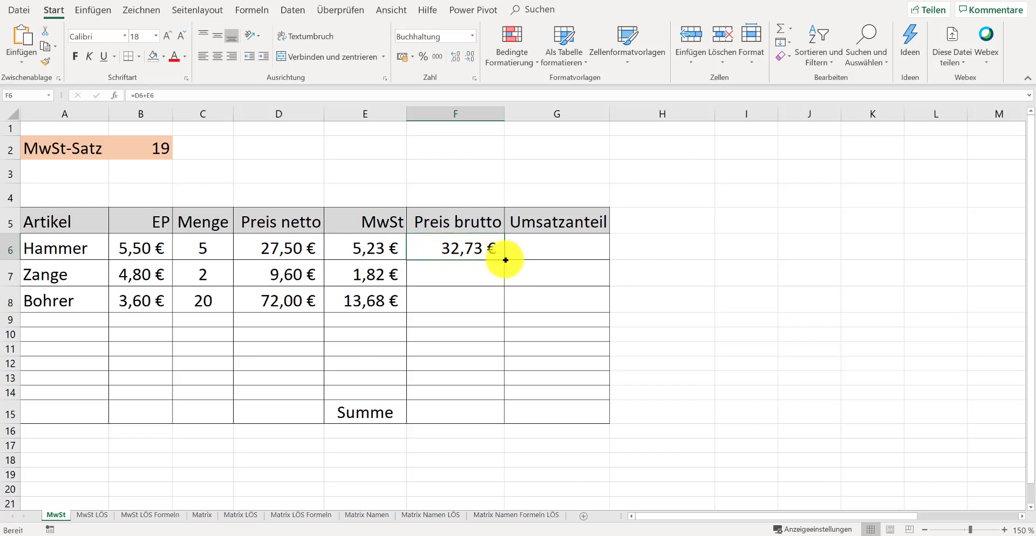
left_click_drag(505, 260, 502, 309)
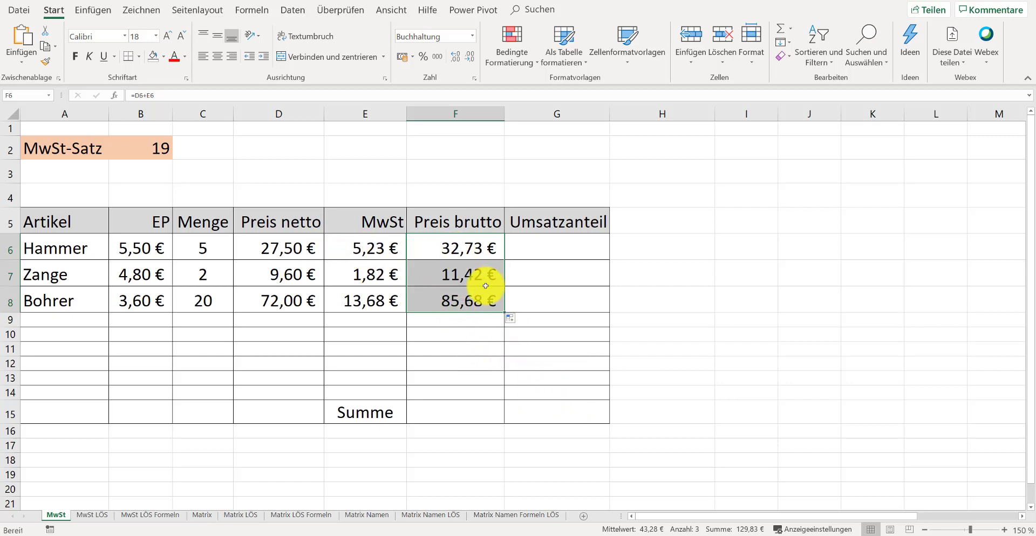
left_click(469, 413)
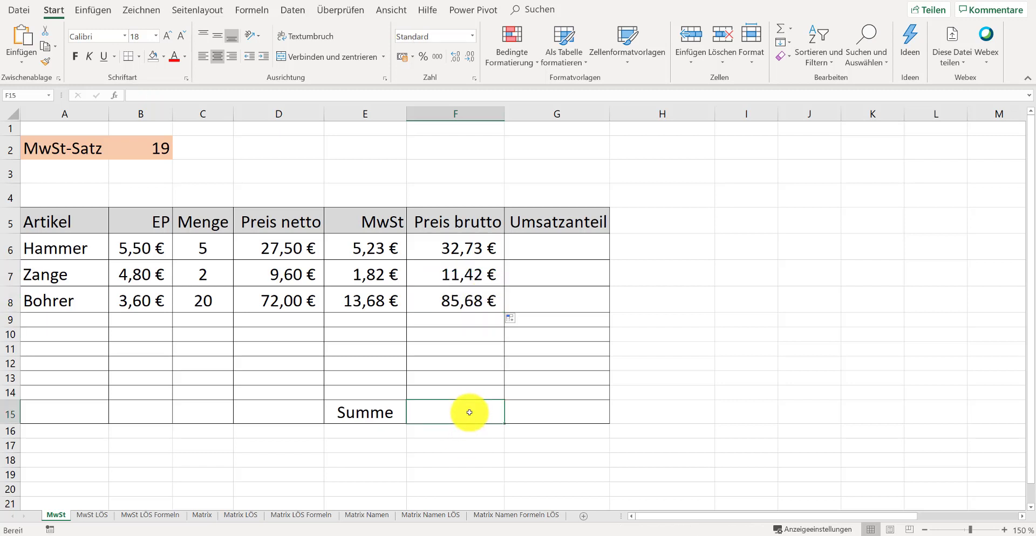
type("=")
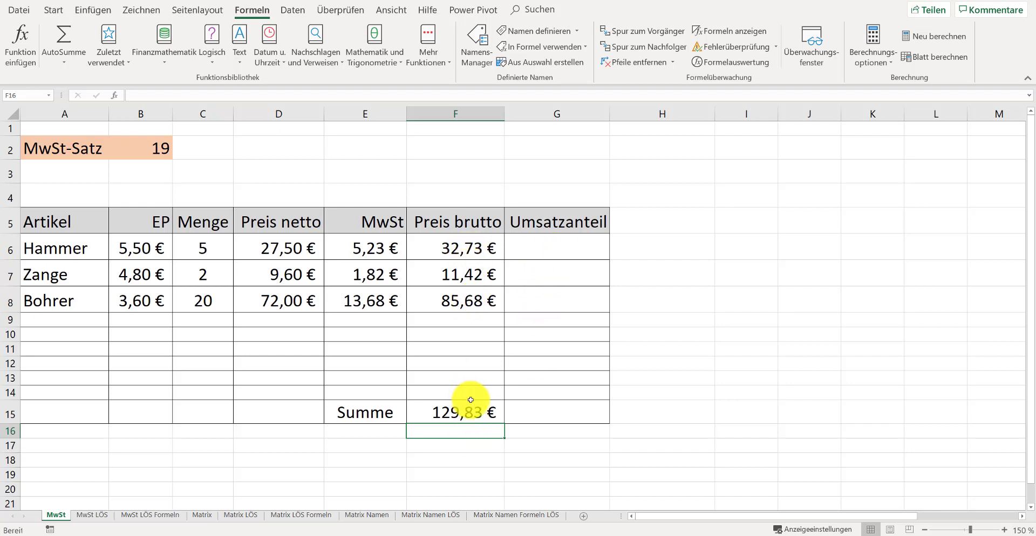
Calculate the revenue share for Hammer in G6 with the formula =F6/F15
left_click(570, 248)
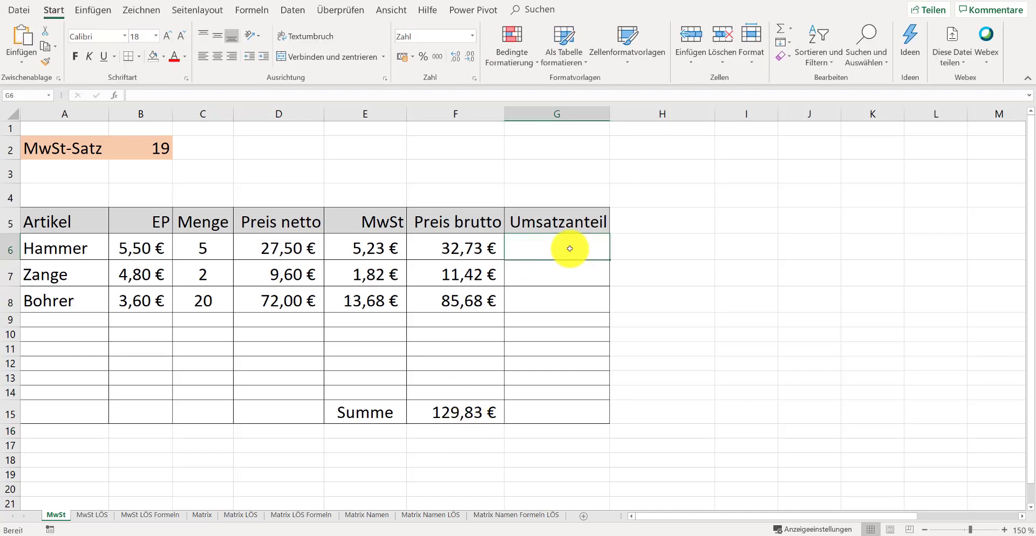
type("=")
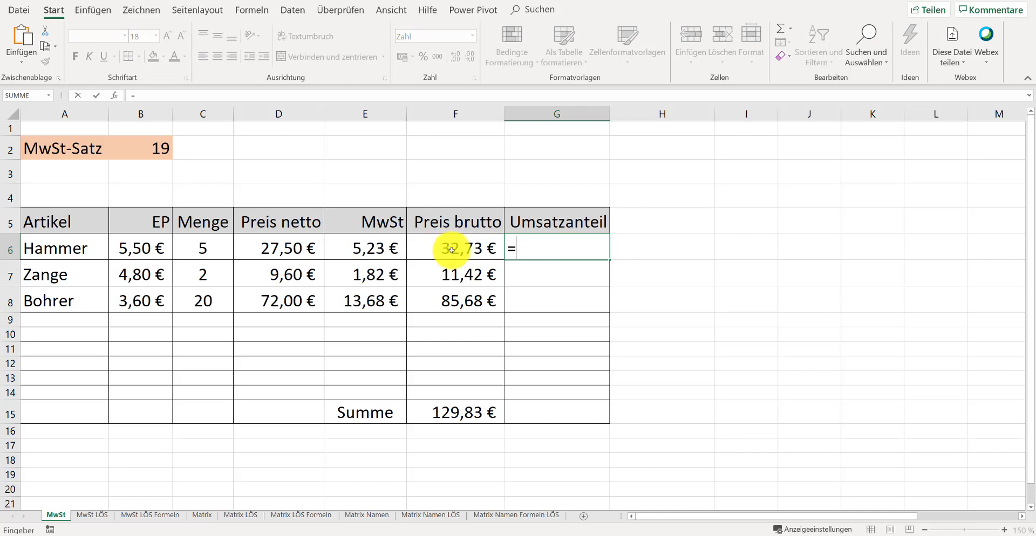
left_click(451, 250)
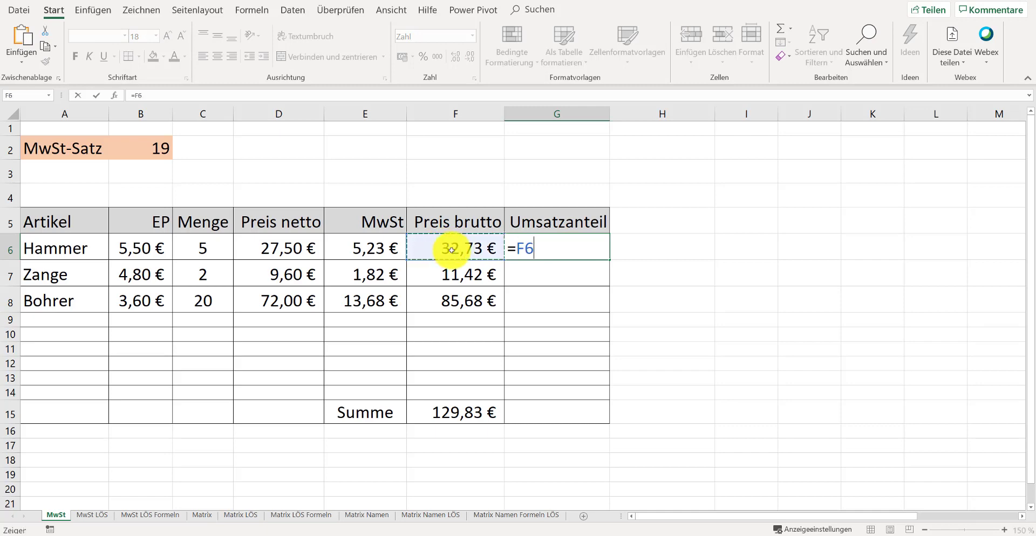
type("/")
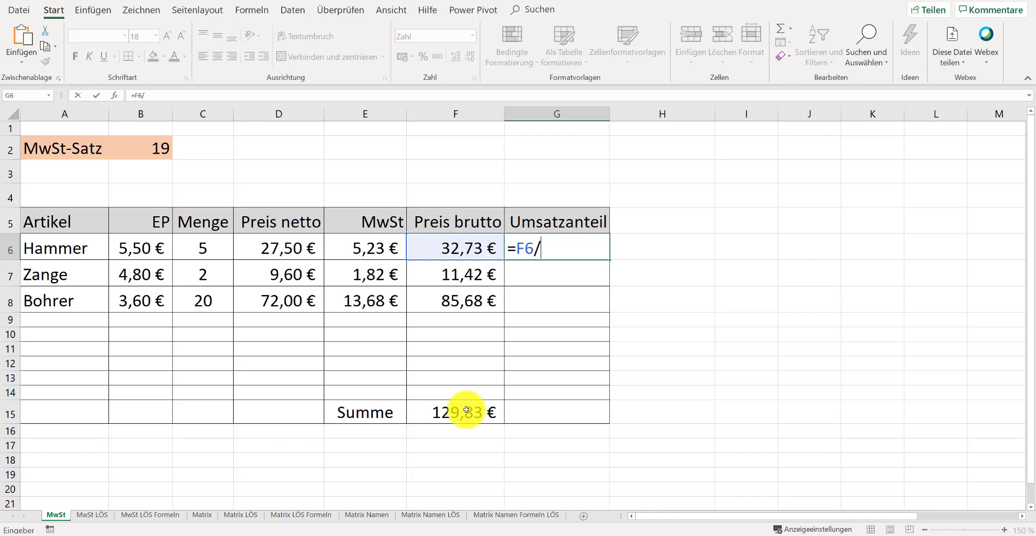
left_click(466, 410)
key("Return")
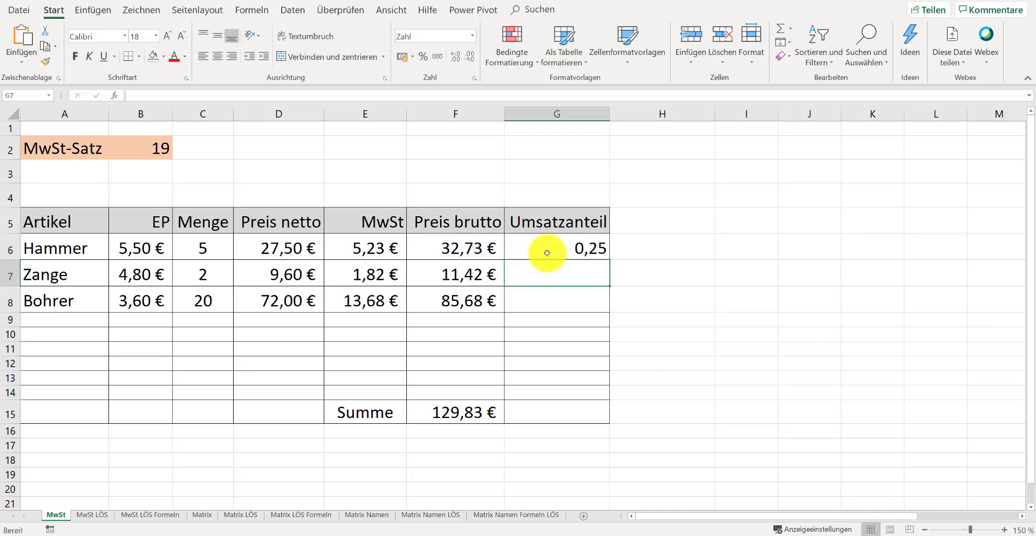
Format the revenue share in G6 as a percentage with two decimal places
left_click(552, 246)
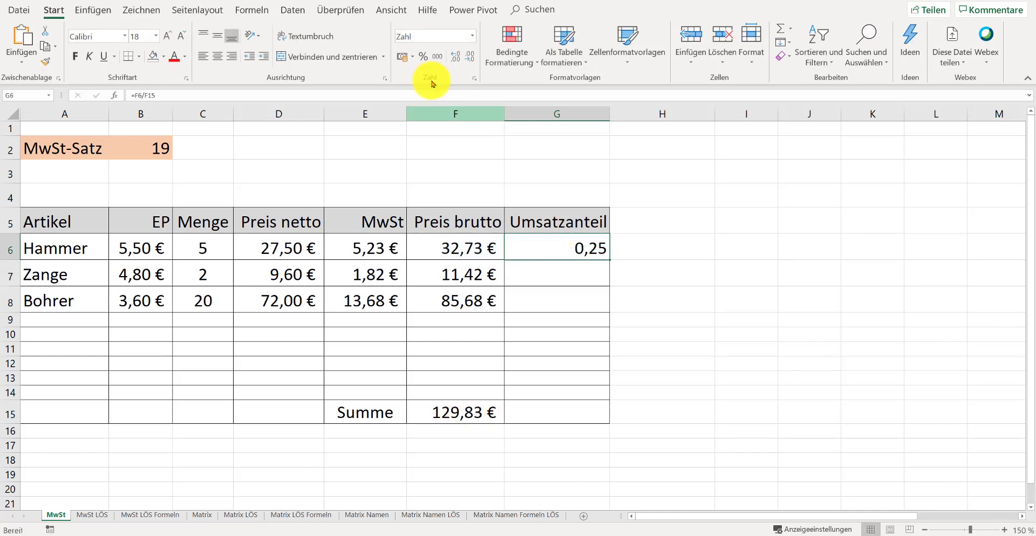
left_click(425, 58)
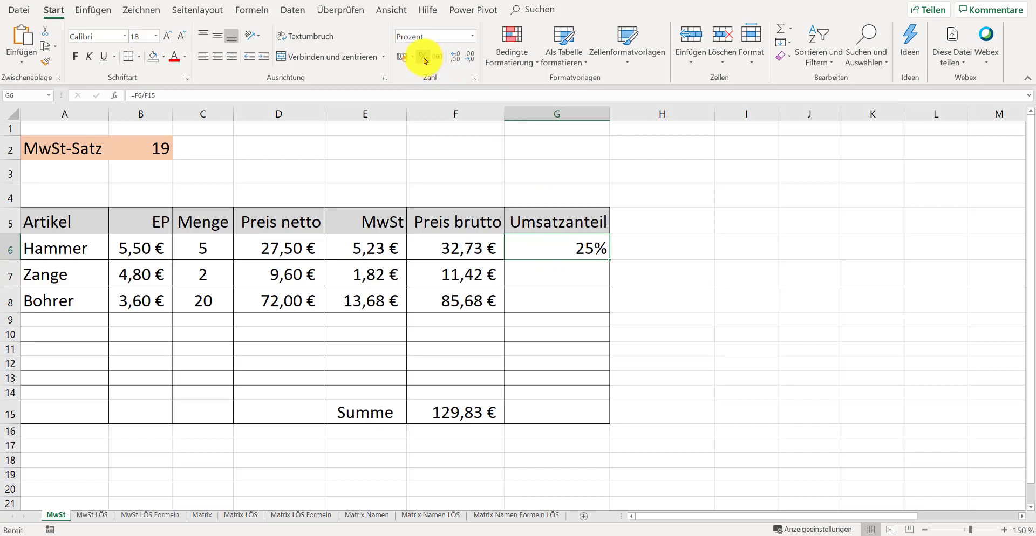
left_click(455, 57)
left_click(455, 57)
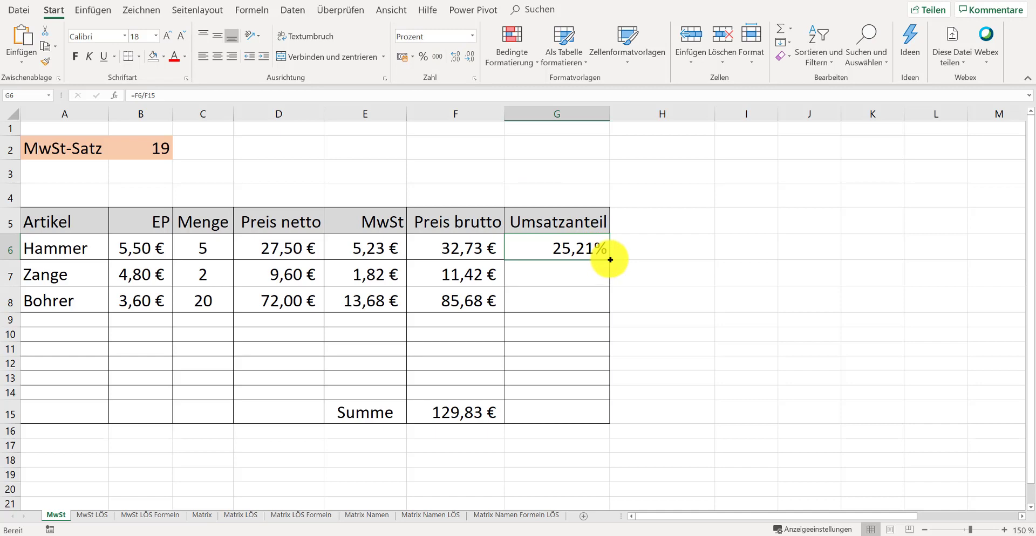
Try to fill the revenue share formula with its relative F15 reference down through G8, and inspect the copied formula in G7
left_click_drag(611, 260, 610, 306)
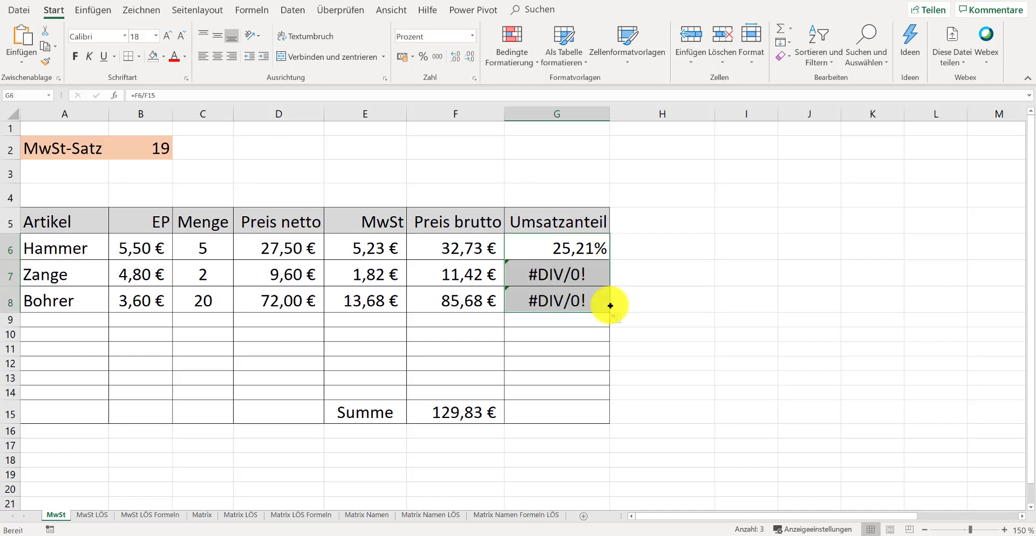
double_click(574, 278)
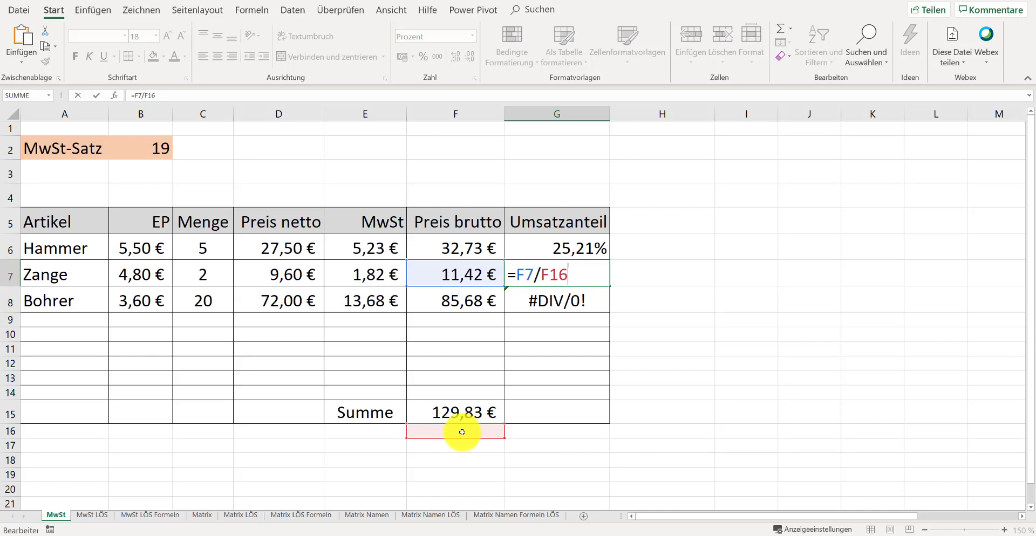
key("Return")
Fix the row of the total reference in G6, making it =F6/F$15, and fill the formula down through G8
left_click(575, 248)
double_click(576, 248)
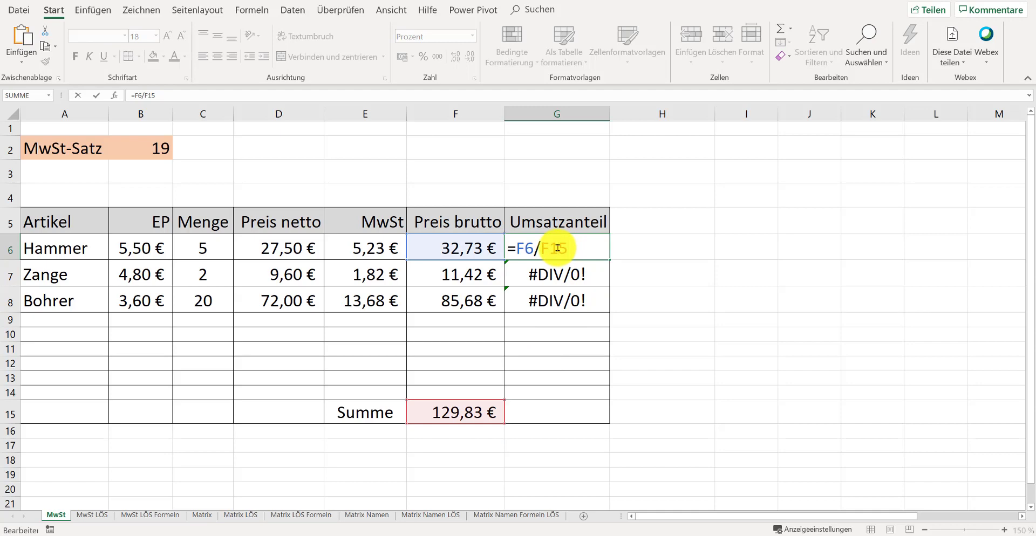
key("F4")
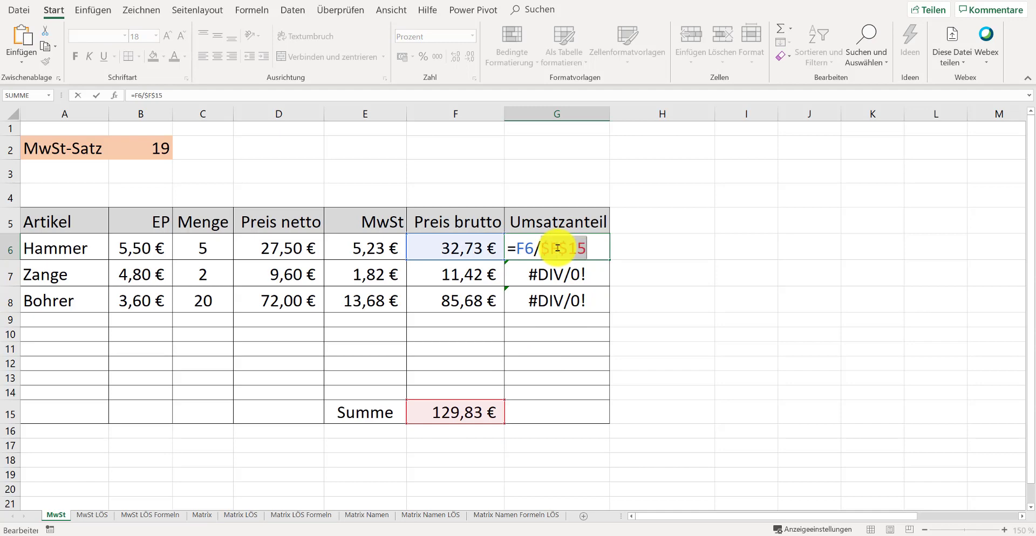
left_click_drag(596, 250, 551, 249)
key("F4")
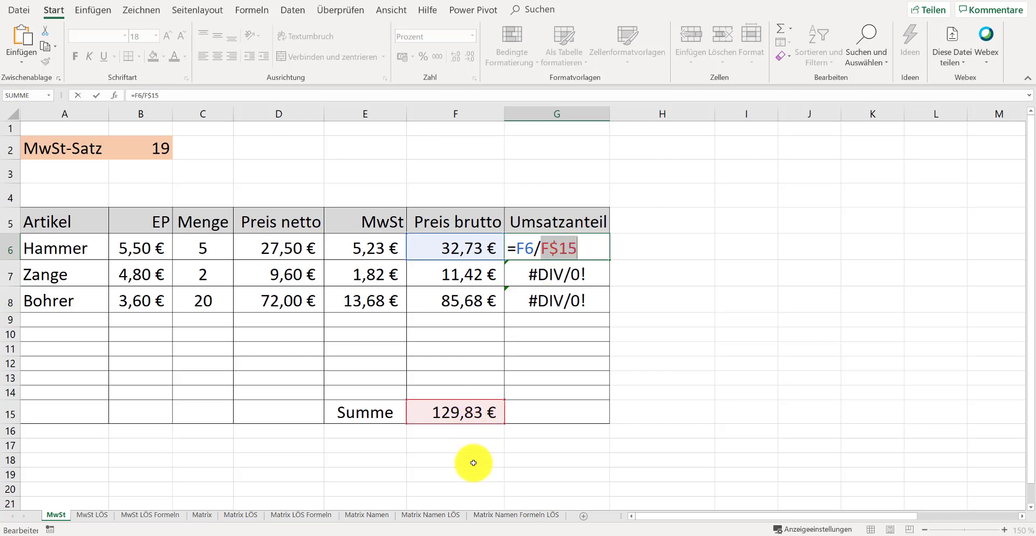
key("Return")
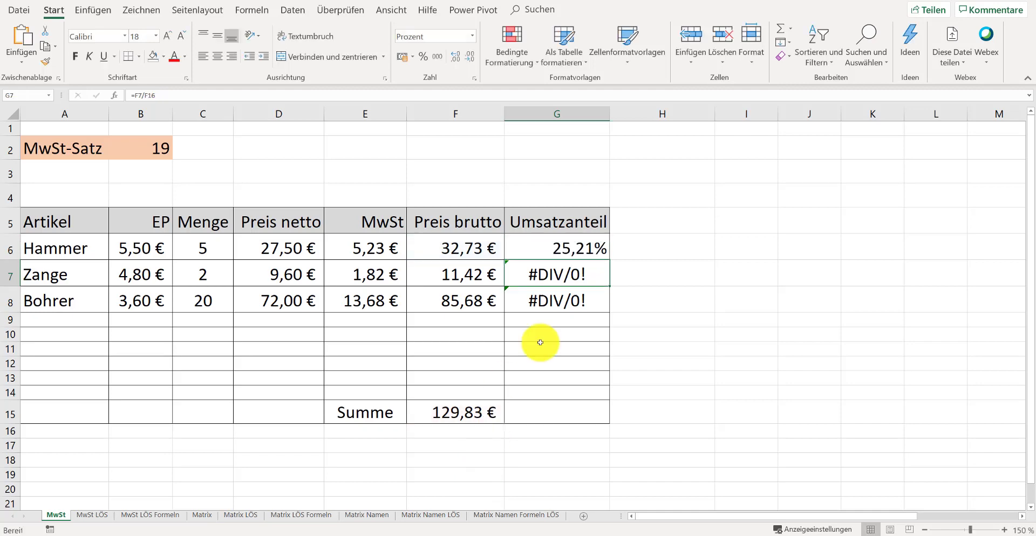
left_click(567, 249)
left_click_drag(608, 259, 612, 312)
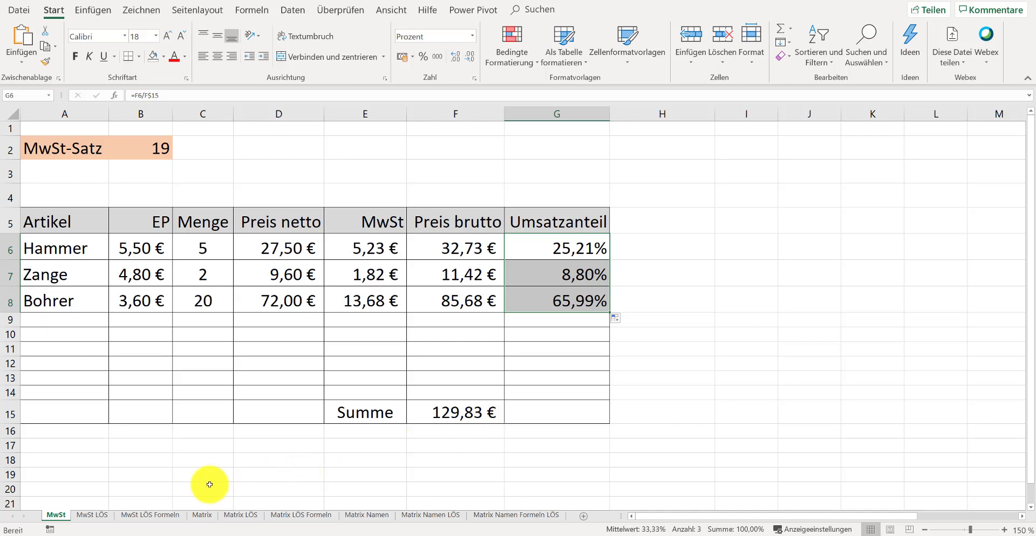
Review the reference type explanations on the MwSt LÖS sheet and the formulas on the MwSt LÖS Formeln sheet
left_click(100, 516)
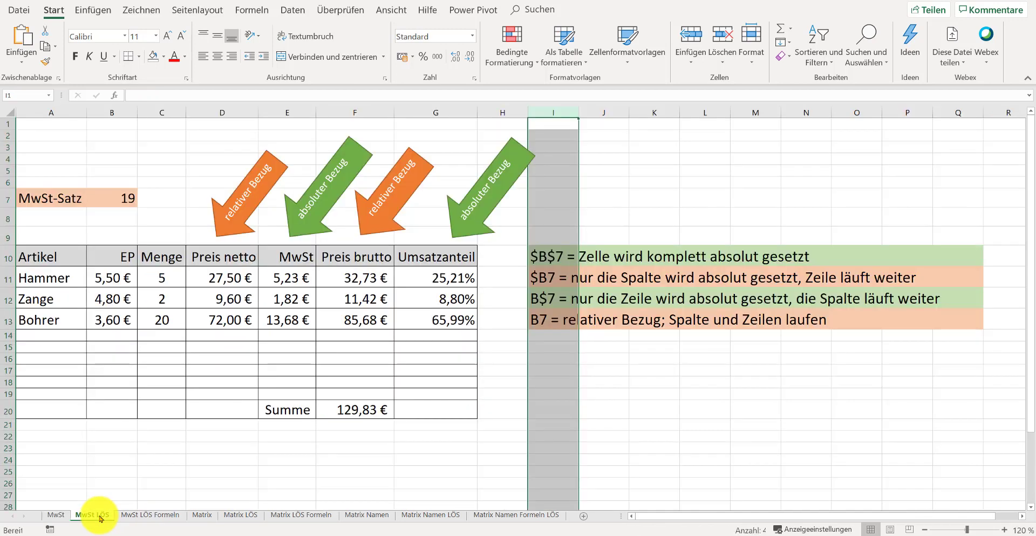
left_click(444, 466)
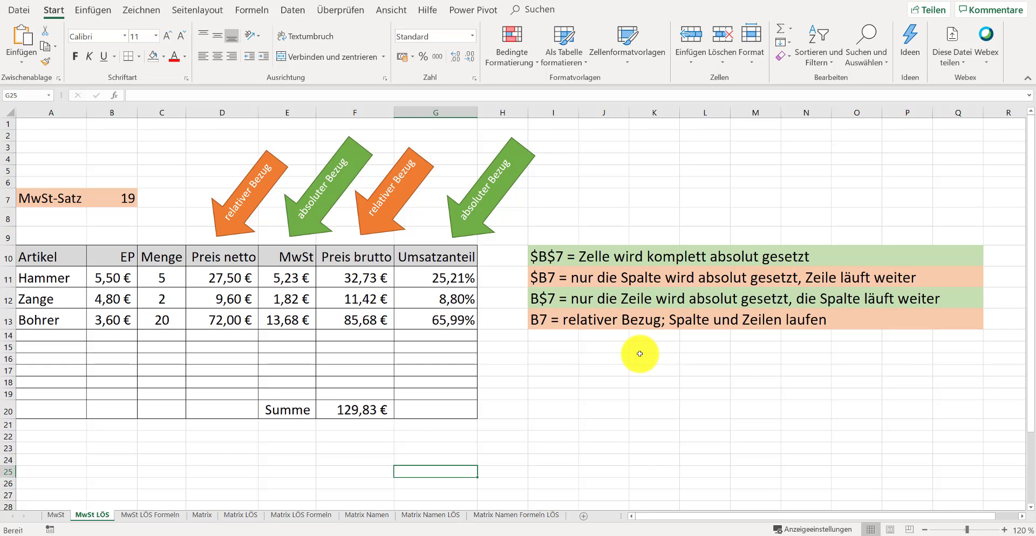
left_click(157, 517)
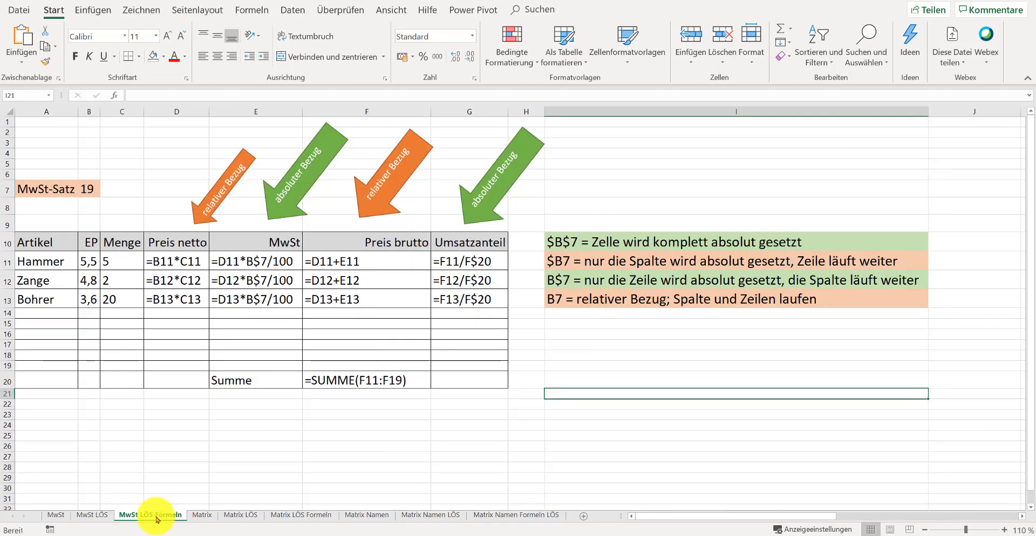